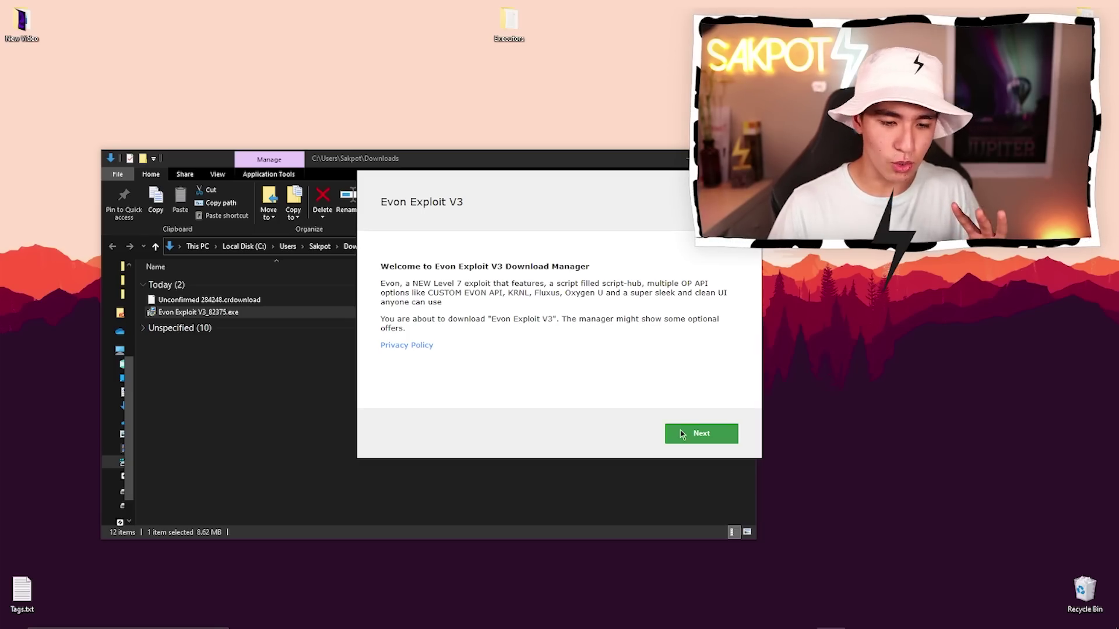
# Decline the SpyHunter 5 trial, the AVG Secure Browser offer and the Opera offer in the Download Manager.
pyautogui.click(682, 434)
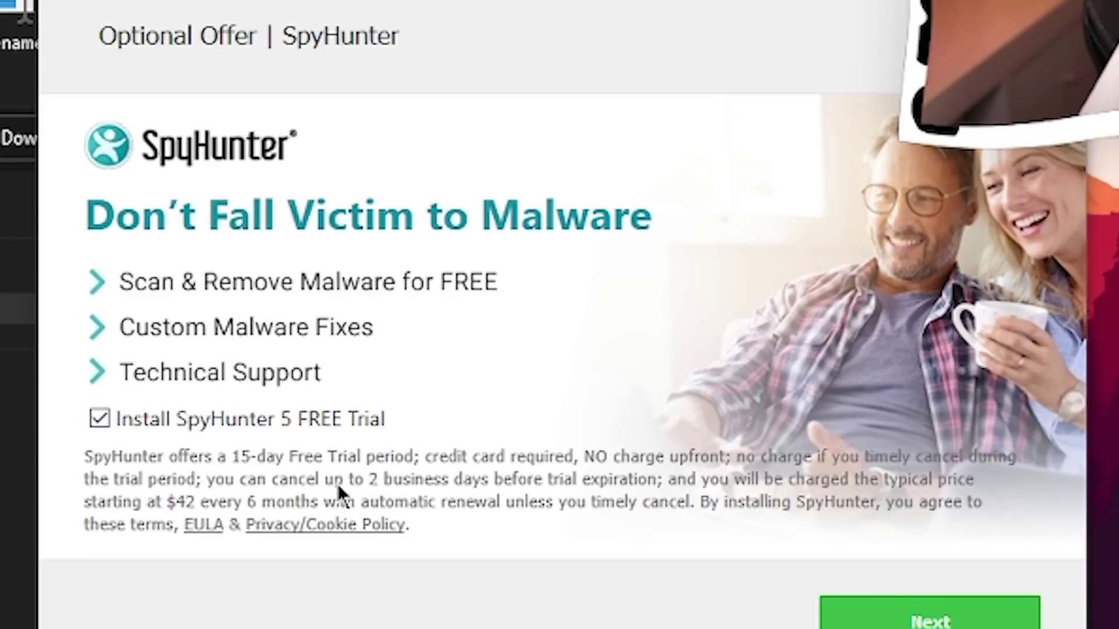
pyautogui.click(146, 419)
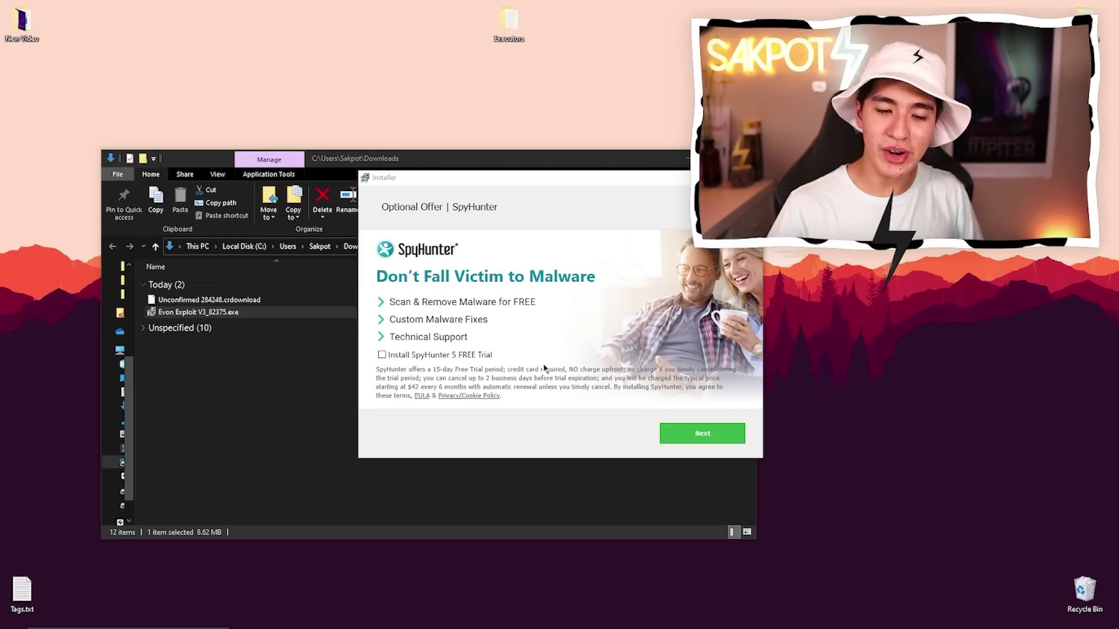
pyautogui.click(676, 431)
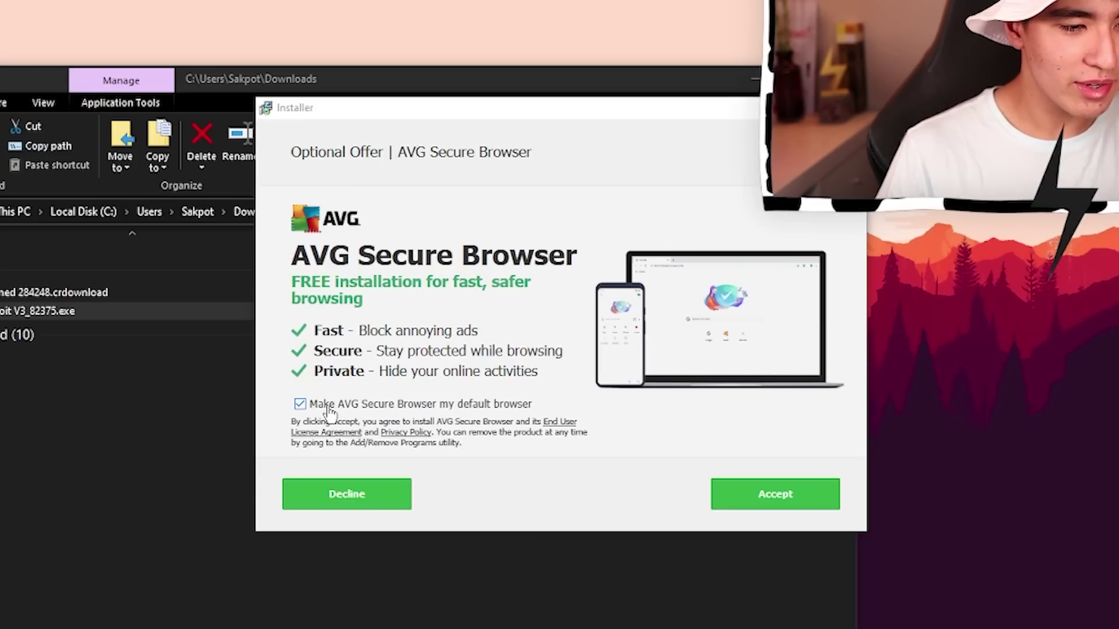
pyautogui.click(408, 408)
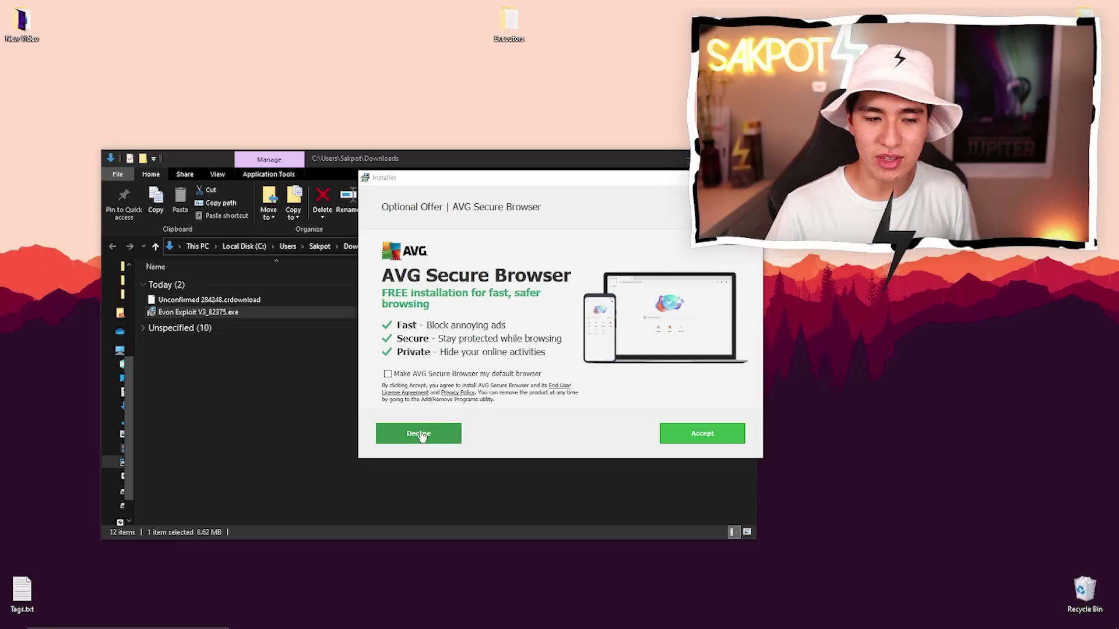
pyautogui.click(315, 409)
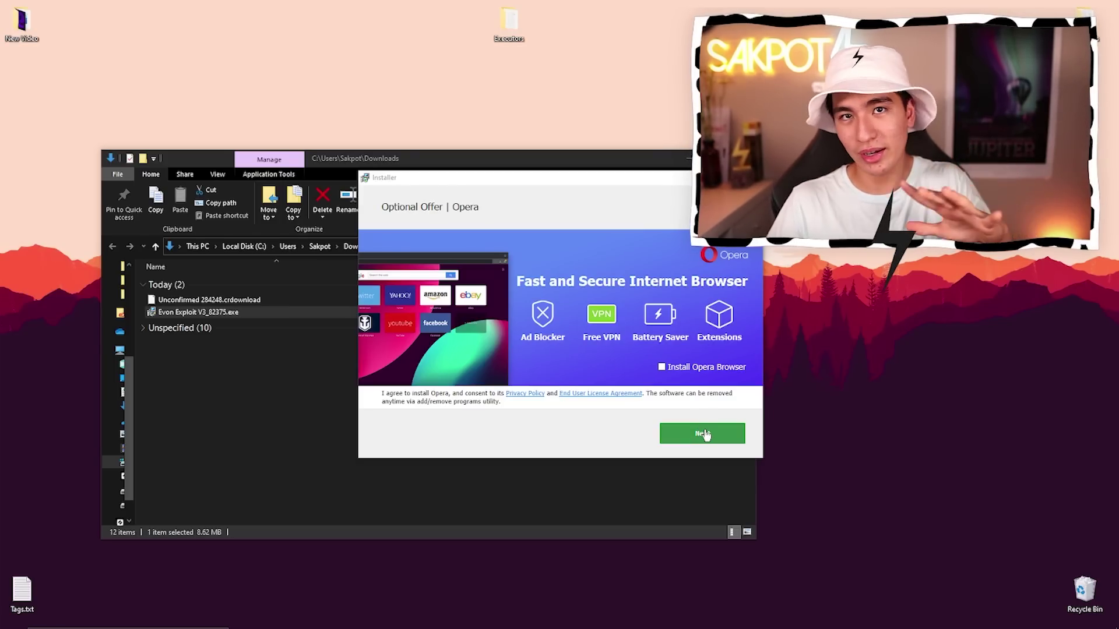
pyautogui.click(703, 433)
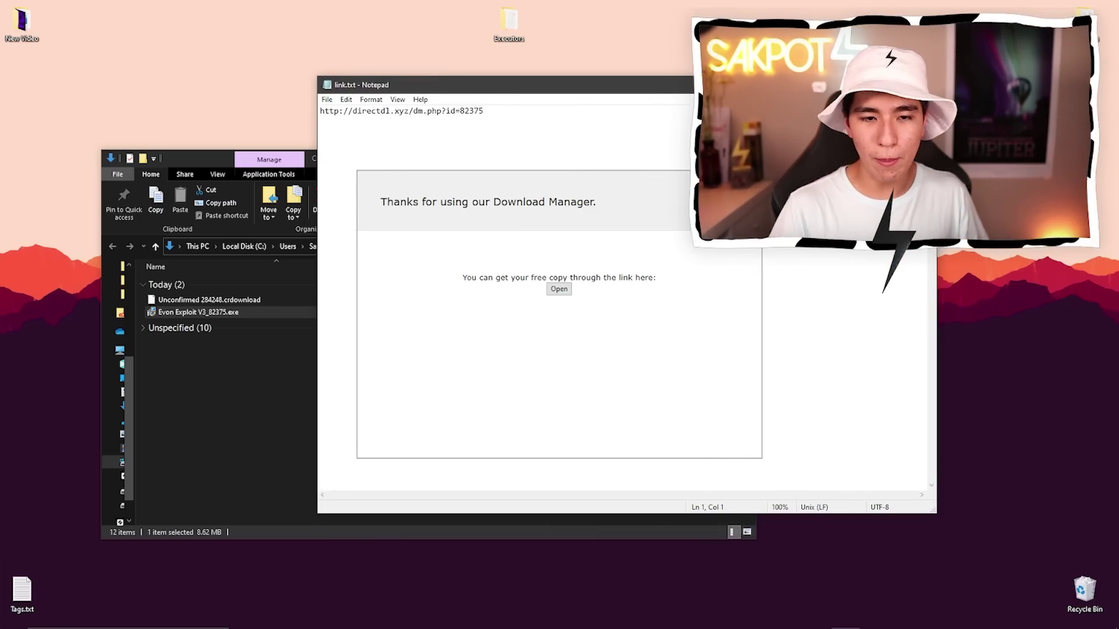
# Load the Evon.zip link from link.txt in Chrome and keep the dangerous-flagged download.
pyautogui.moveTo(457, 179); pyautogui.dragTo(184, 93)
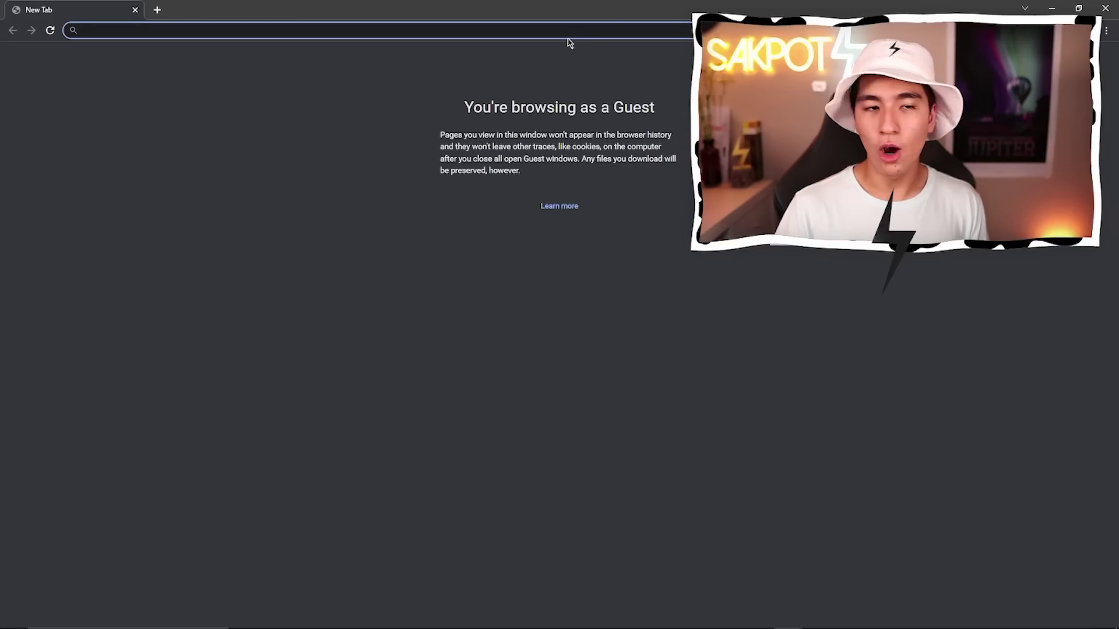
pyautogui.write('http://directdl.xyz/dm.php?id=82375')
pyautogui.press('Return')
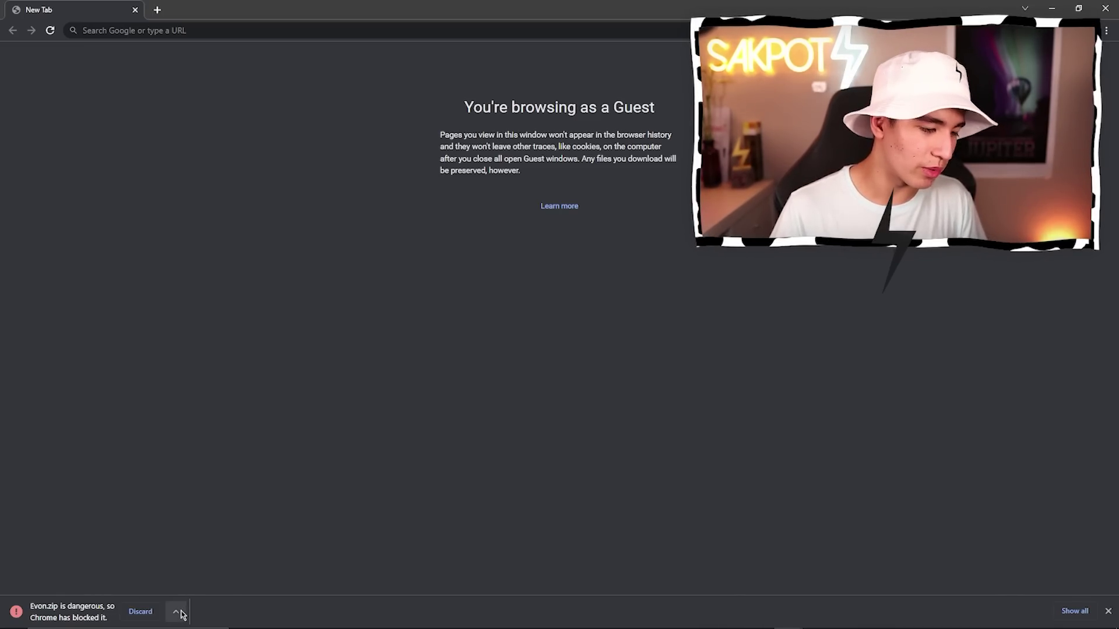
pyautogui.hotkey('ctrl', 'j')
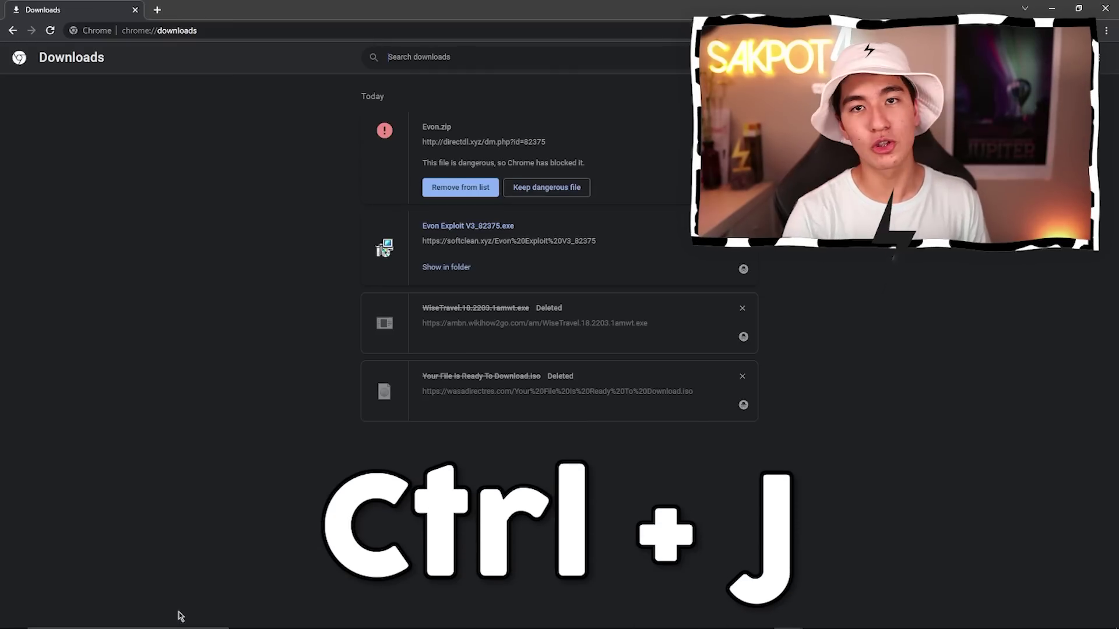
pyautogui.click(530, 190)
pyautogui.click(611, 117)
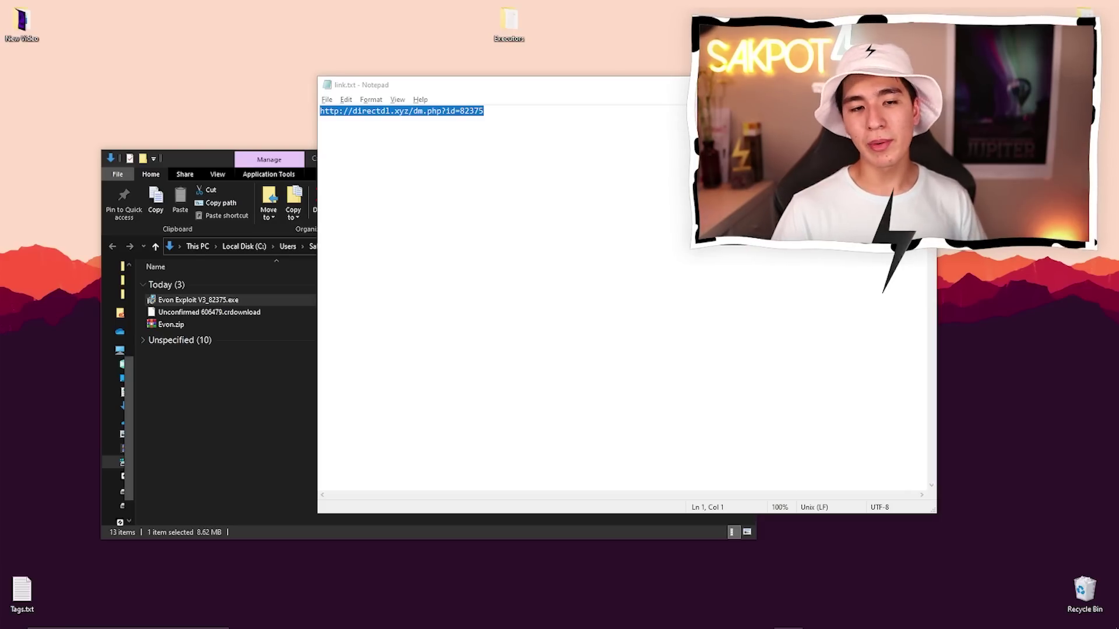
pyautogui.hotkey('alt', 'F4')
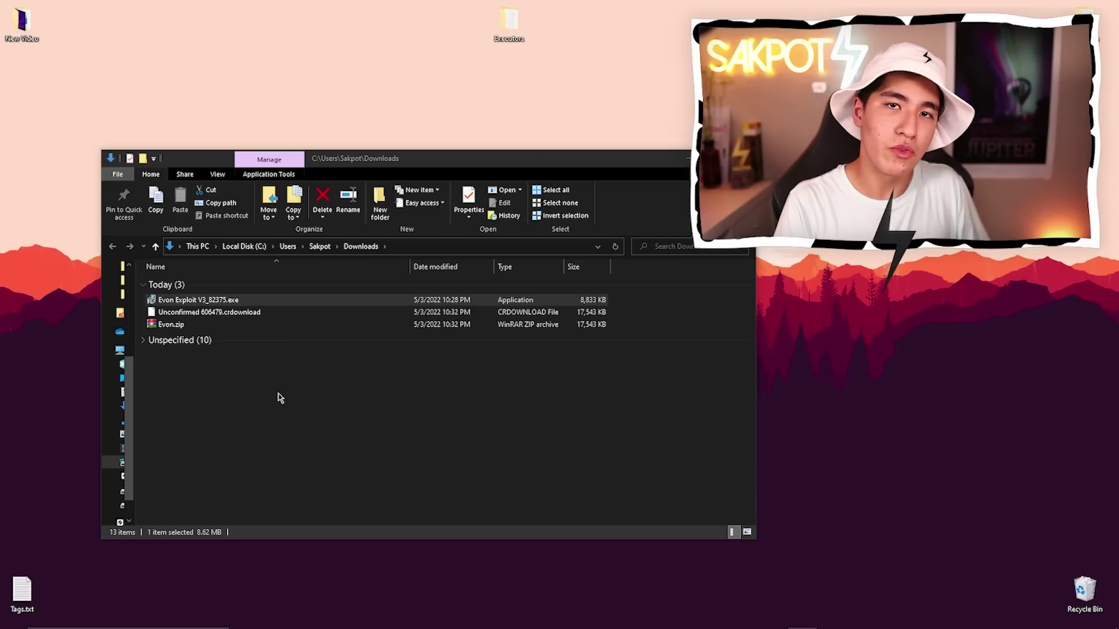
# Move Evon.zip from the Downloads folder onto the desktop.
pyautogui.click(311, 414)
pyautogui.moveTo(239, 330); pyautogui.dragTo(390, 114)
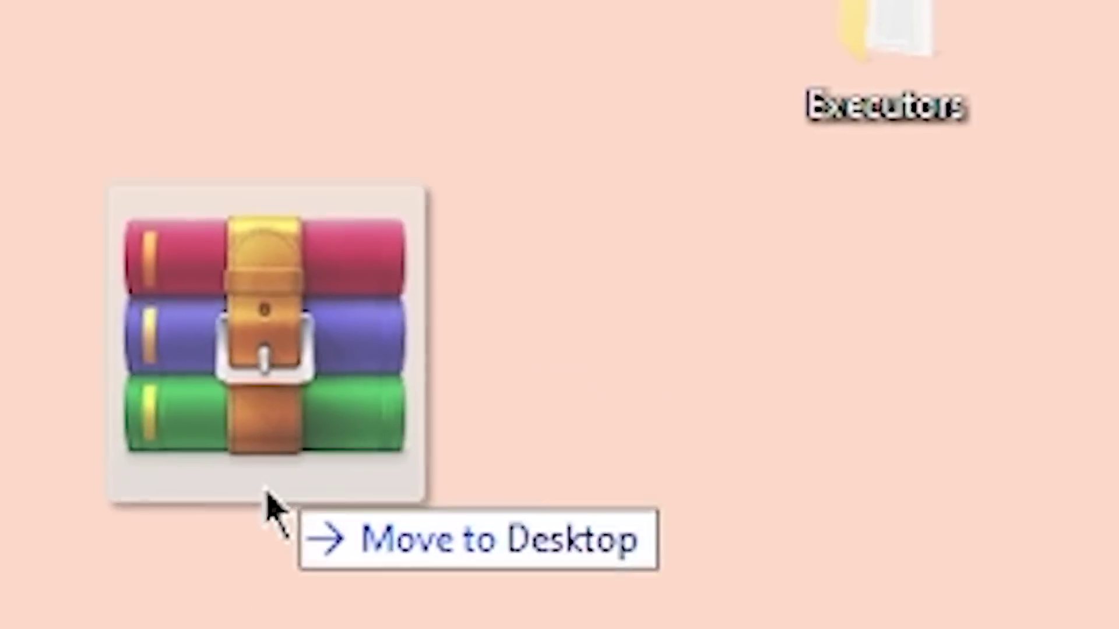
pyautogui.moveTo(274, 510); pyautogui.dragTo(991, 513)
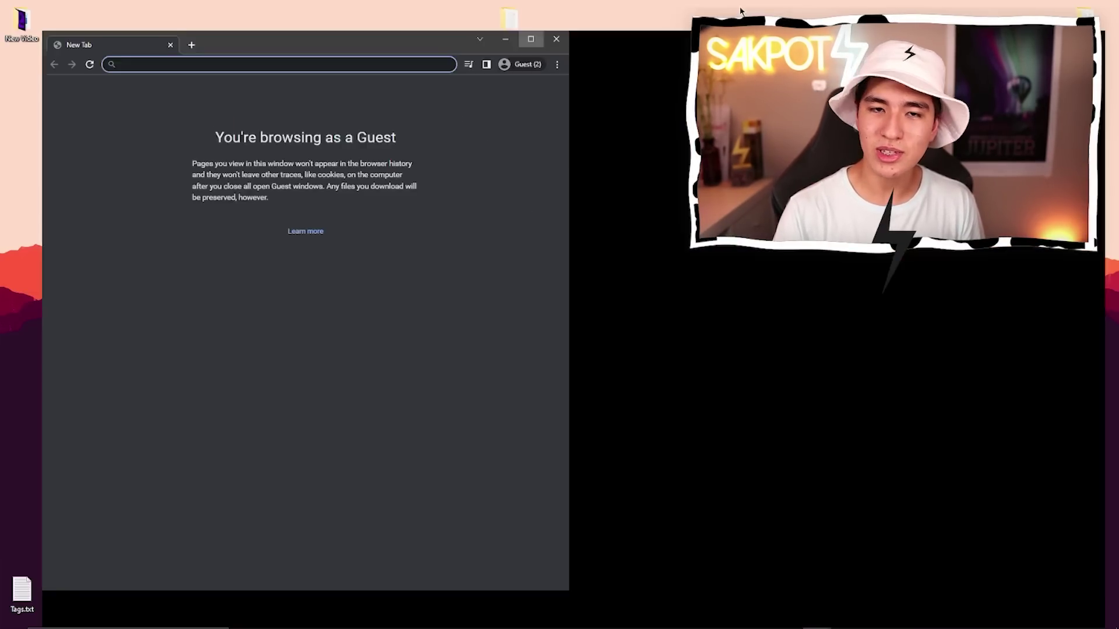
# Load github.com/dnSpy/dnSpy in the maximized Chrome window.
pyautogui.press('super+Up')
pyautogui.write('https://github.com/dnSpy/dnSpy')
pyautogui.press('Return')
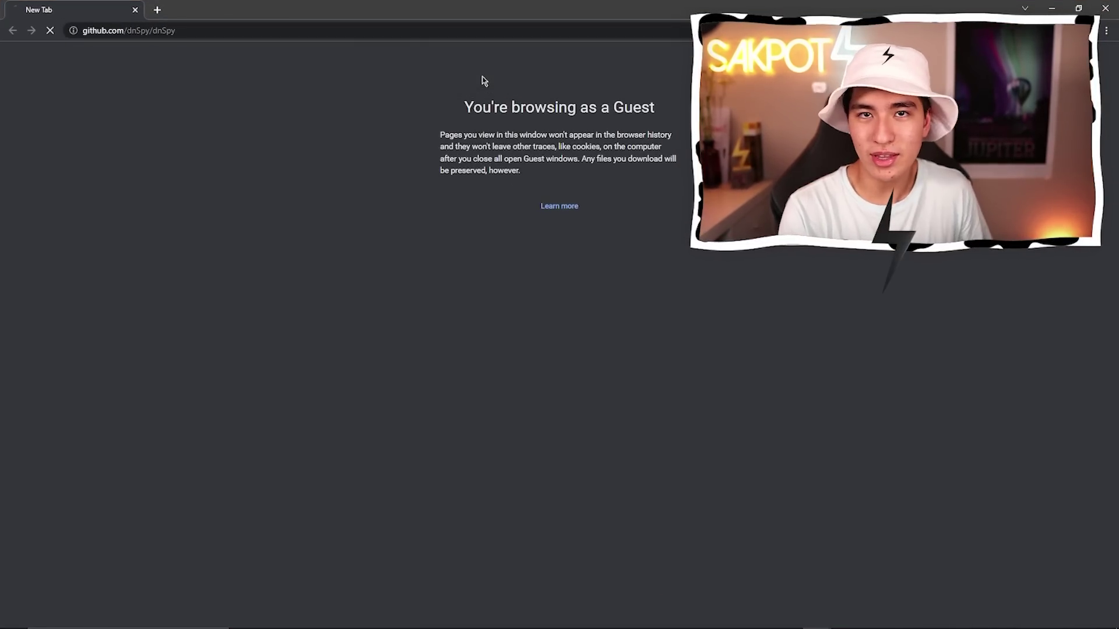
pyautogui.scroll(-3, 562, 372)
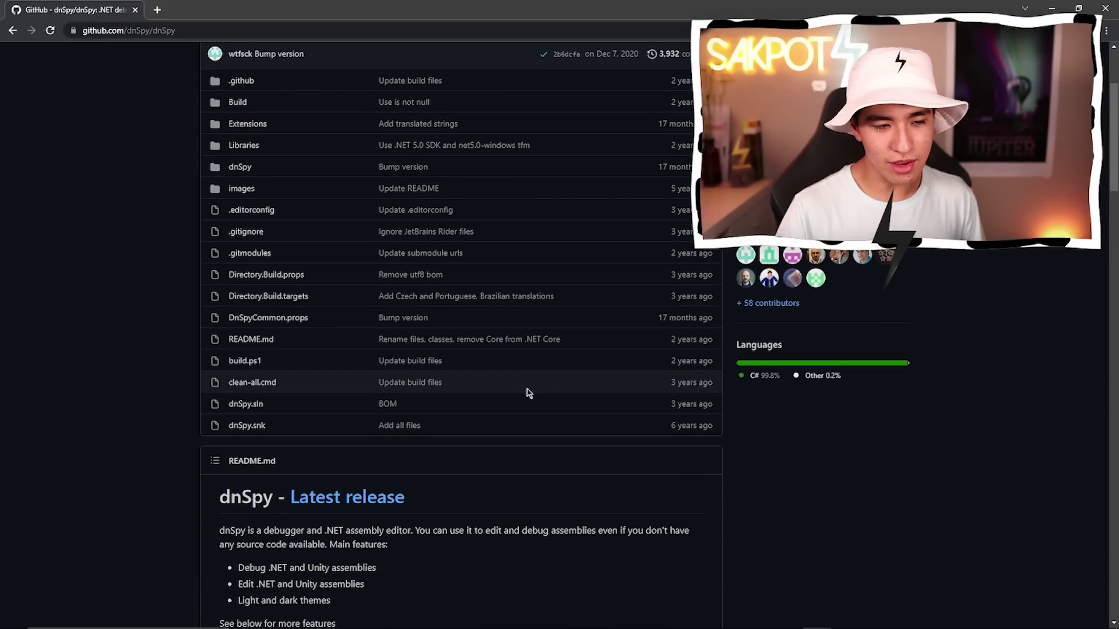
pyautogui.scroll(3, 527, 390)
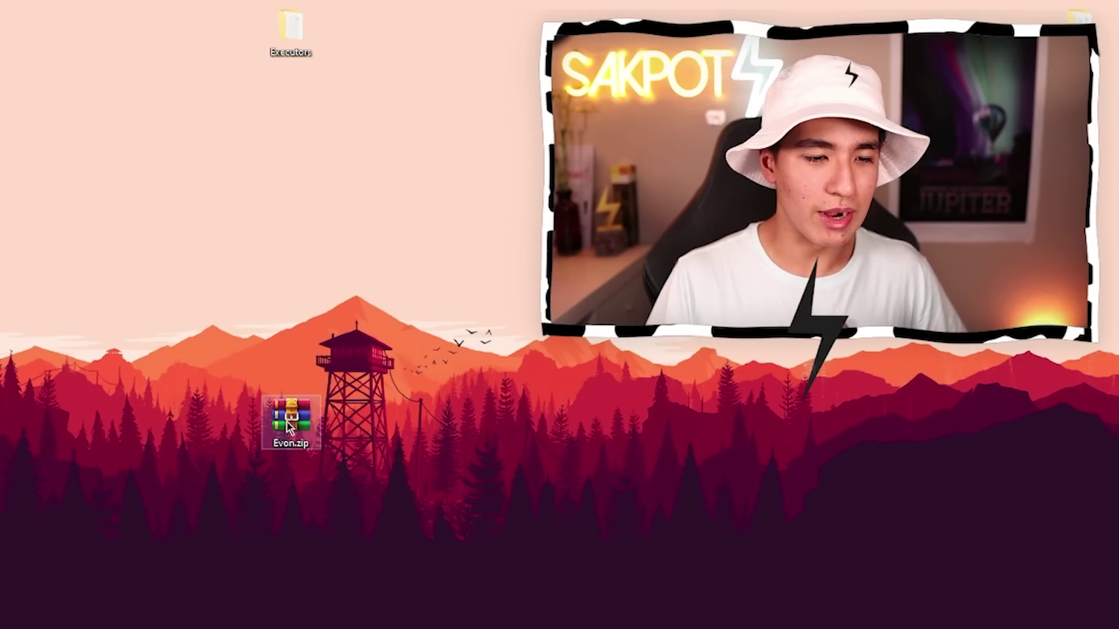
# Extract Evon.zip here, run Evon.exe from the Evon folder, and answer No to the Discord invite.
pyautogui.rightClick(508, 308)
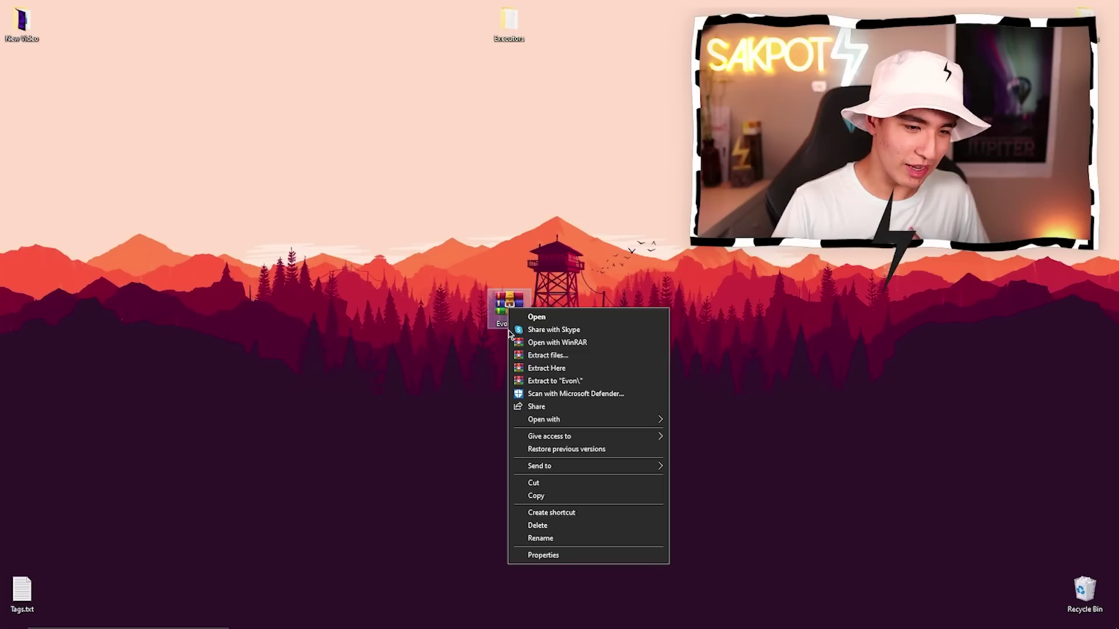
pyautogui.click(545, 369)
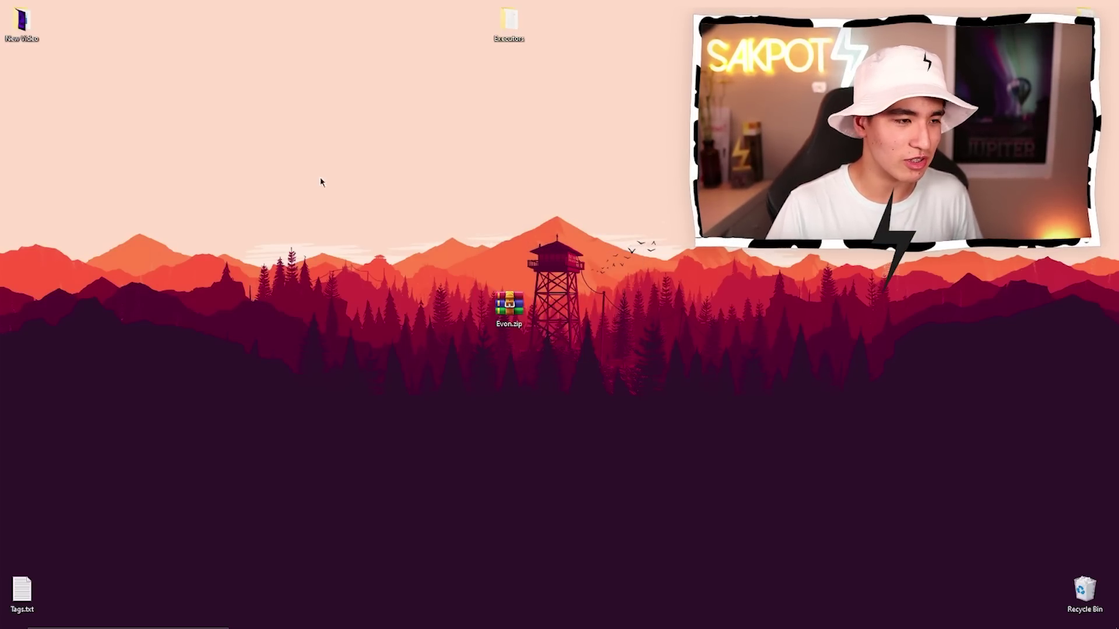
pyautogui.moveTo(491, 215); pyautogui.dragTo(496, 245)
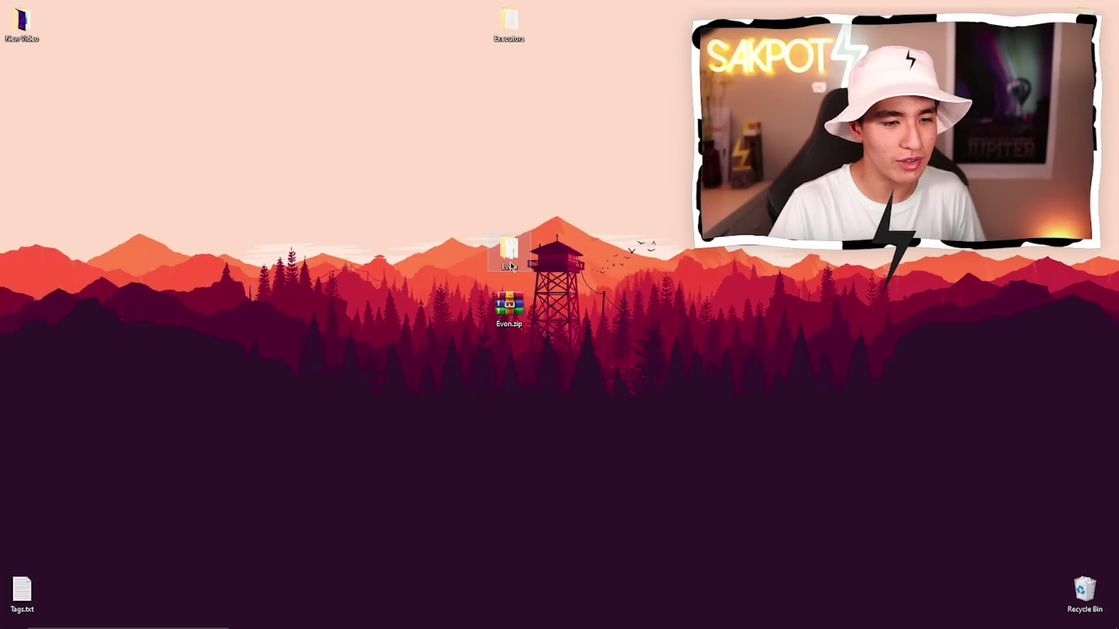
pyautogui.doubleClick(505, 248)
pyautogui.doubleClick(198, 375)
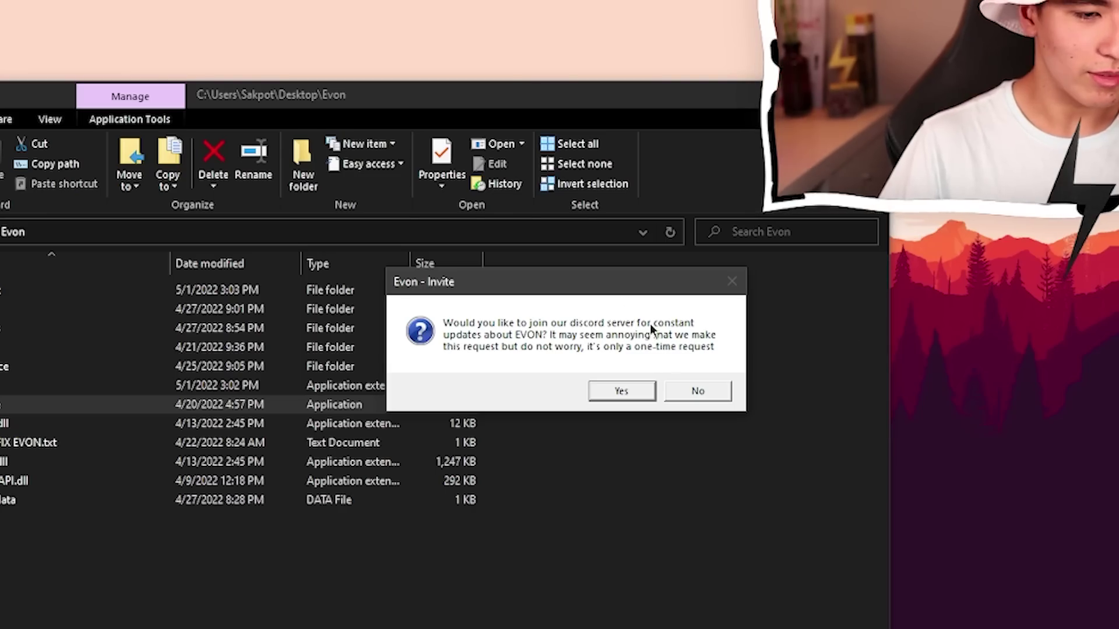
pyautogui.click(648, 364)
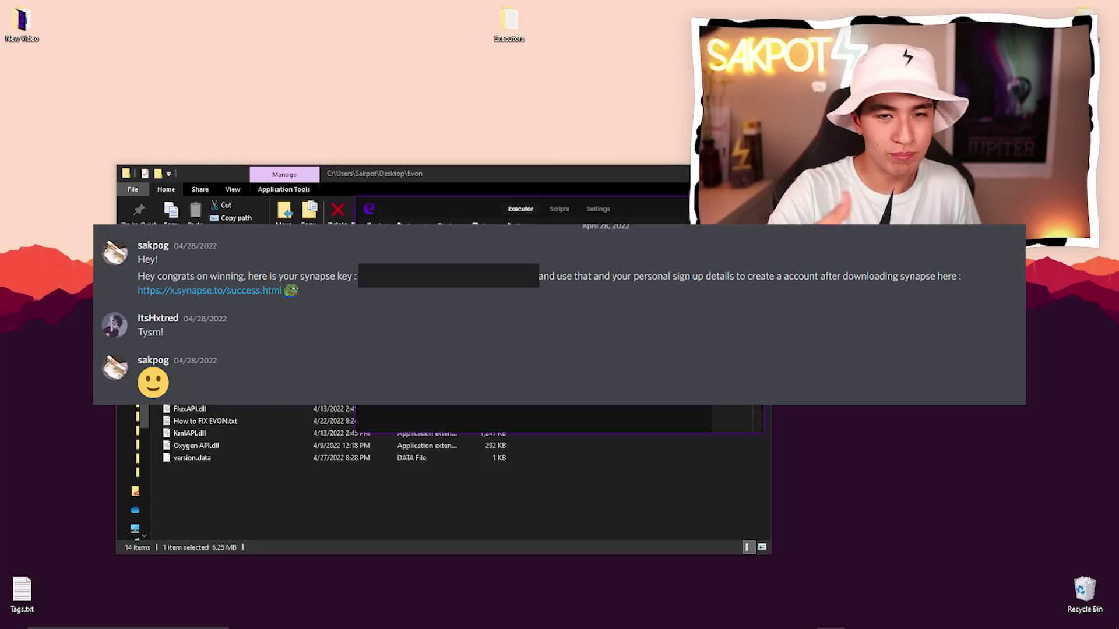
# Reposition the Evon window and type test code, accepting the setfflag and false suggestions.
pyautogui.moveTo(667, 208); pyautogui.dragTo(331, 29)
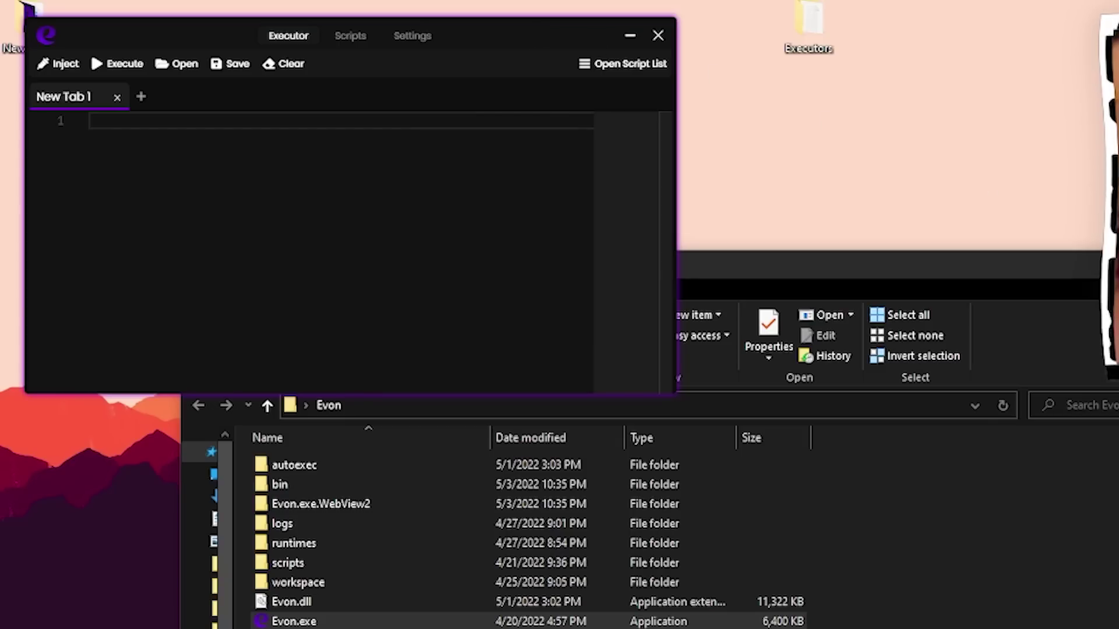
pyautogui.moveTo(758, 265); pyautogui.dragTo(970, 248)
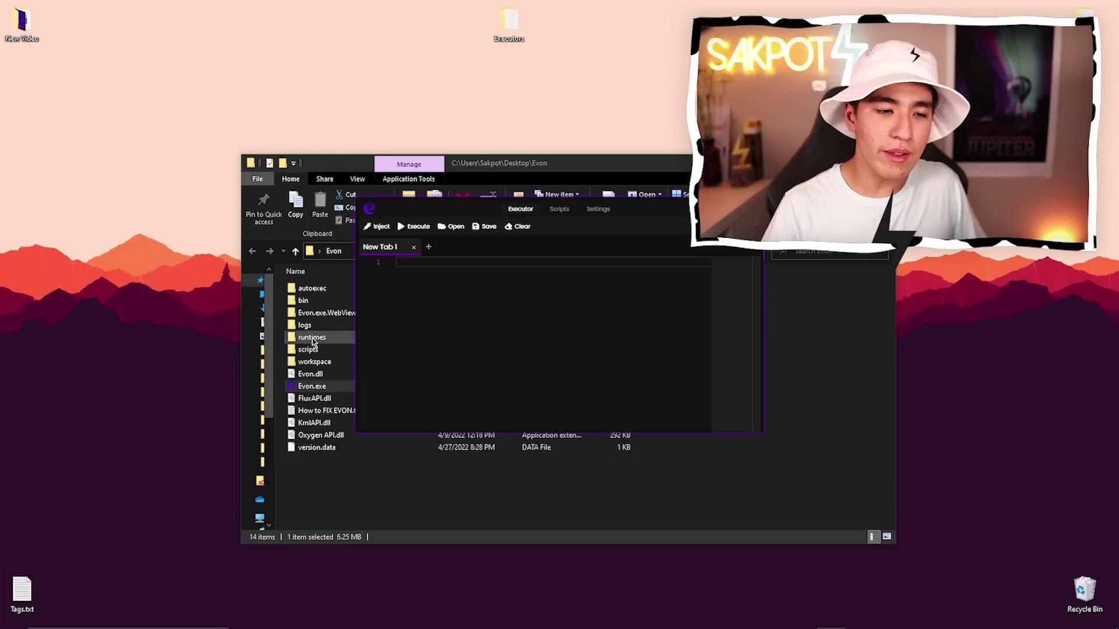
pyautogui.click(460, 276)
pyautogui.write('fg')
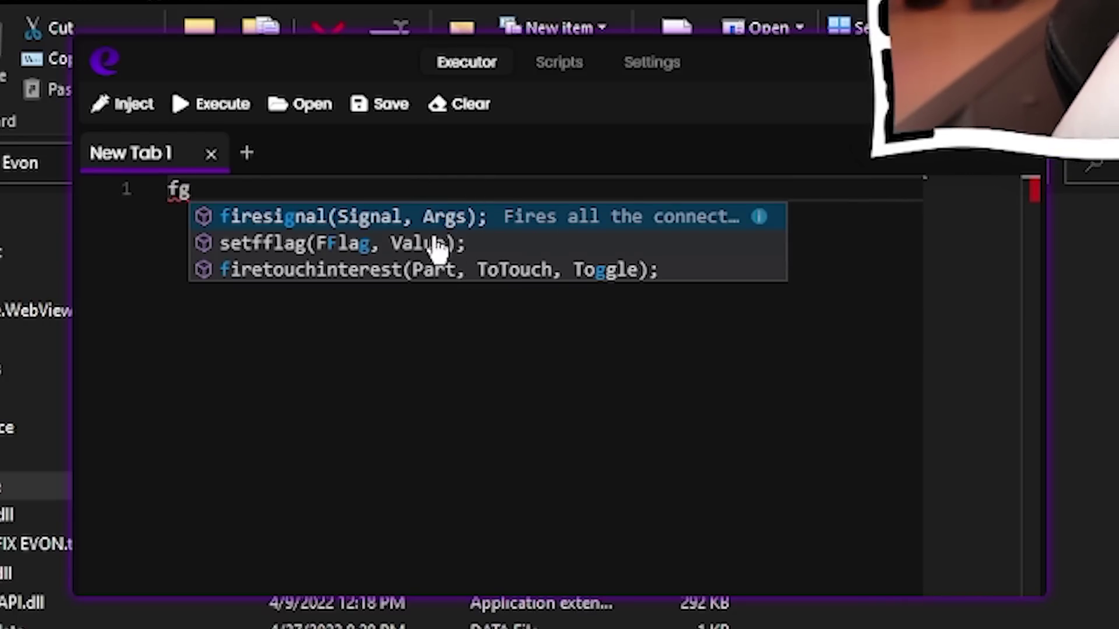
pyautogui.click(437, 245)
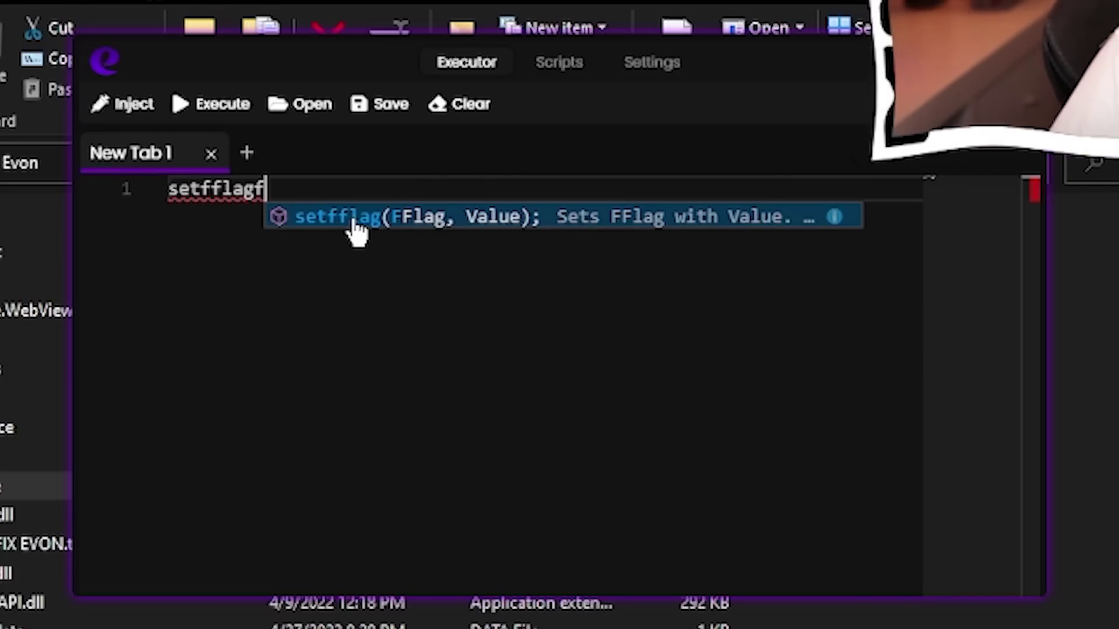
pyautogui.write('f')
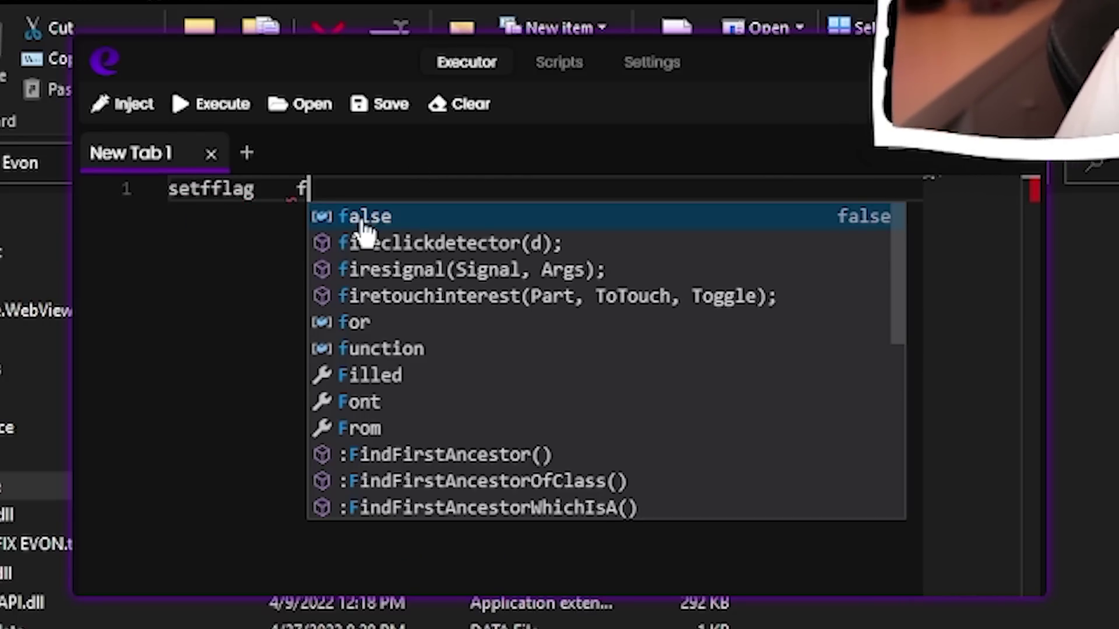
pyautogui.press('Return')
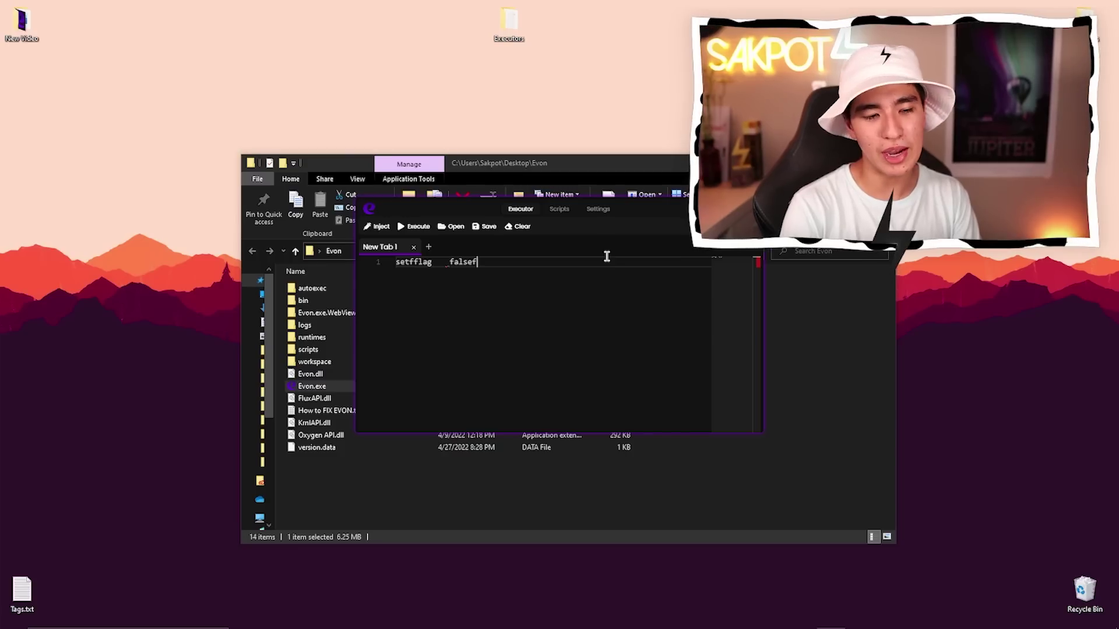
# Add firesignal, a debug.getinfo completion and 'false', then clear all the editor text.
pyautogui.write('f firesignal d')
pyautogui.press('Down')
pyautogui.press('Down')
pyautogui.press('Return')
pyautogui.write('false')
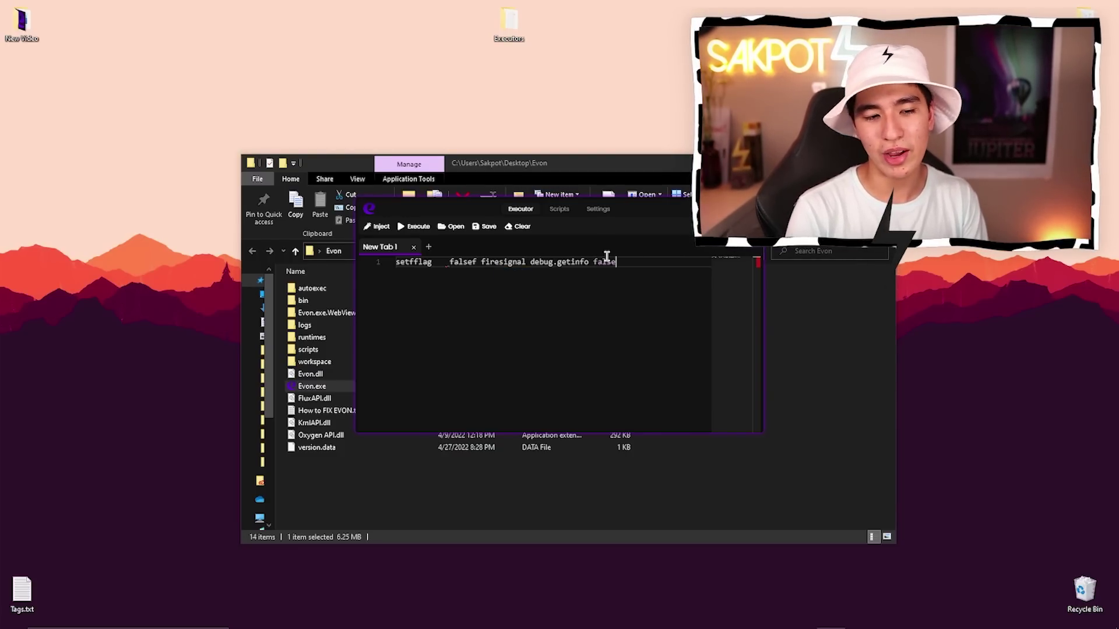
pyautogui.hotkey('ctrl', 'a')
pyautogui.press('BackSpace')
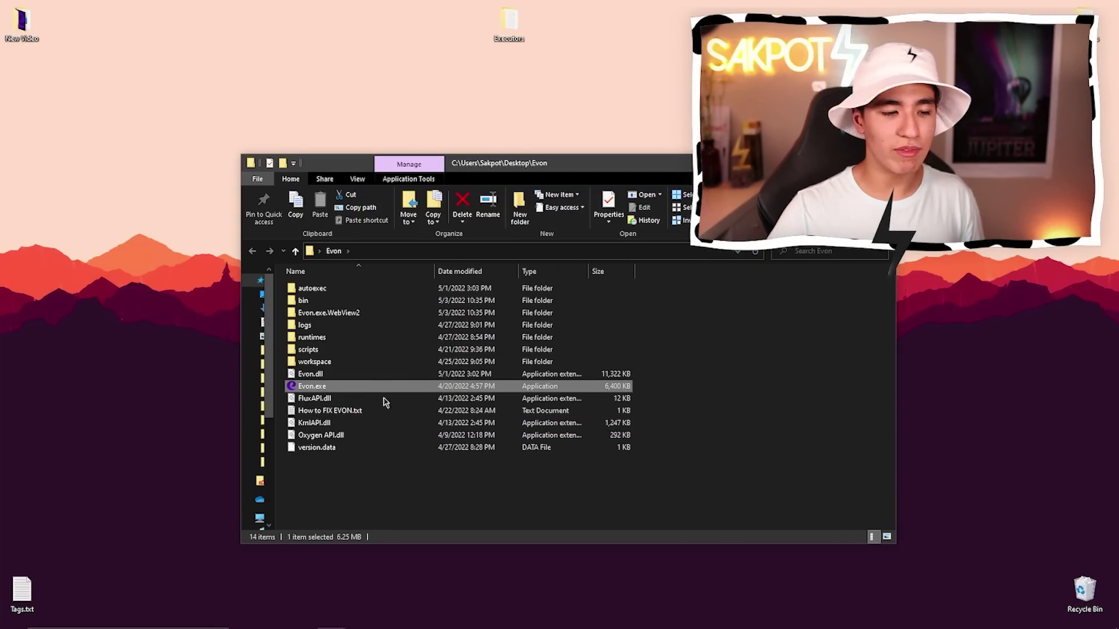
# Open How to FIX EVON.txt in Notepad and highlight its heading and two bit.ly links.
pyautogui.doubleClick(366, 411)
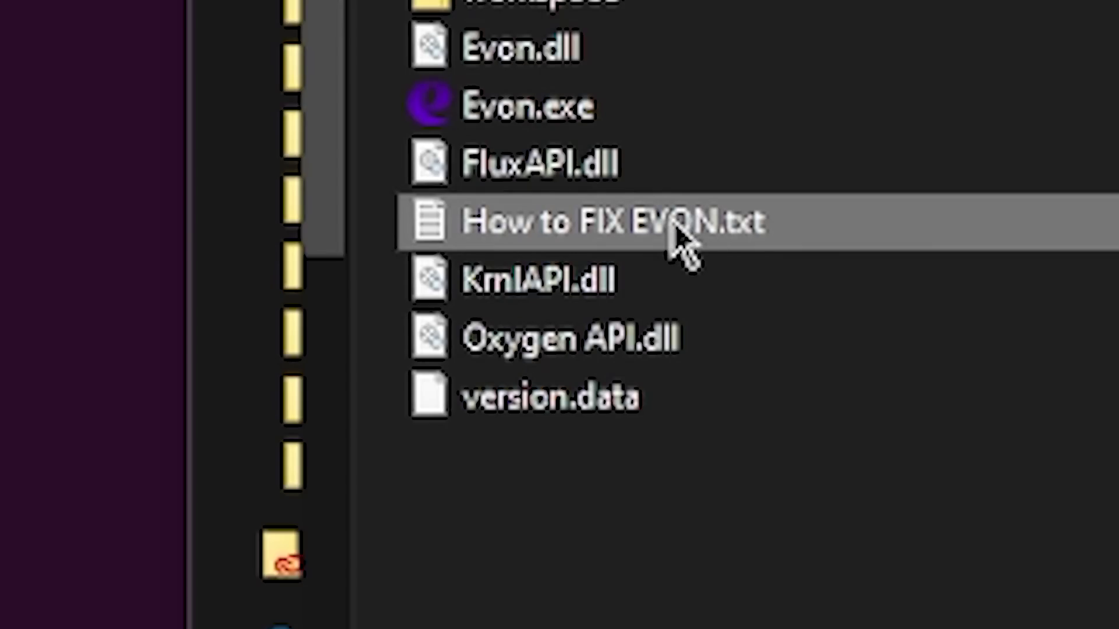
pyautogui.doubleClick(686, 228)
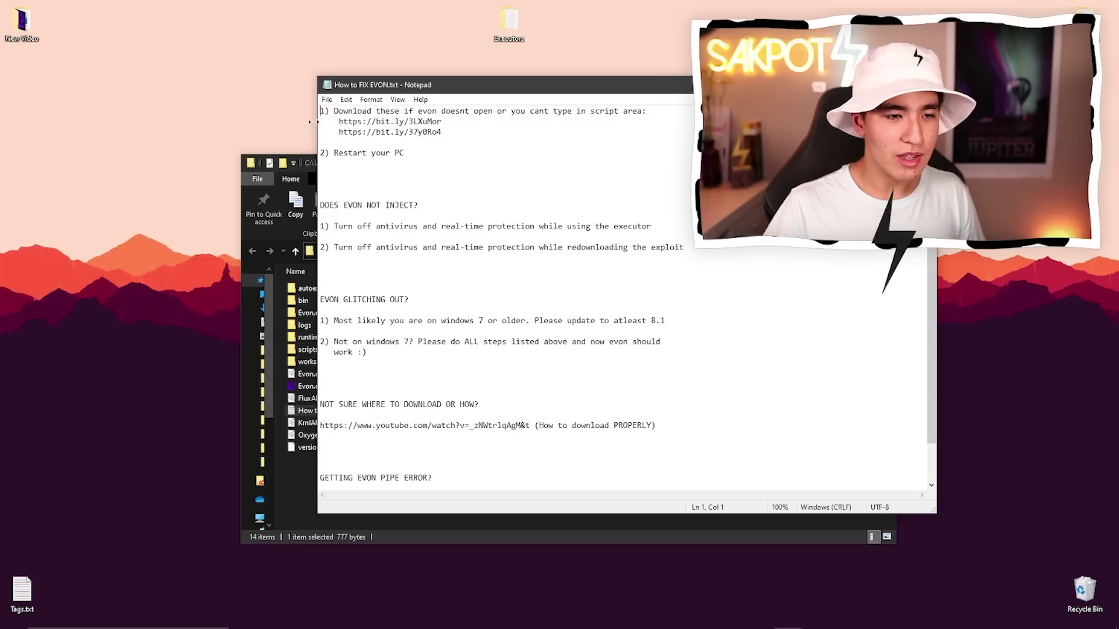
pyautogui.moveTo(333, 123); pyautogui.dragTo(462, 128)
pyautogui.click(462, 130)
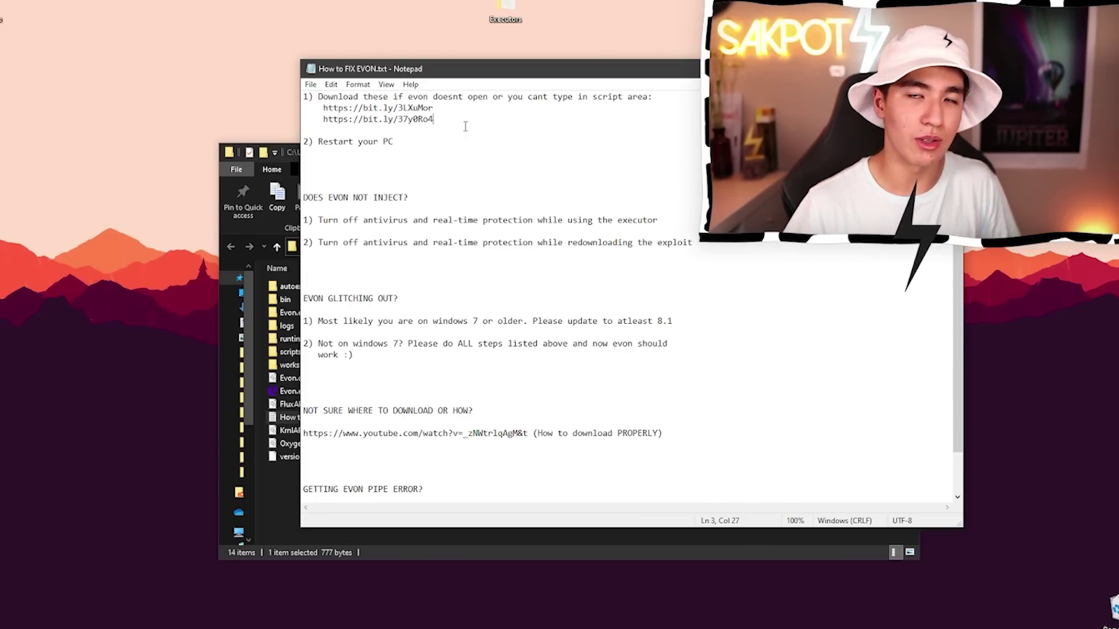
pyautogui.moveTo(453, 126); pyautogui.dragTo(303, 93)
pyautogui.click(440, 121)
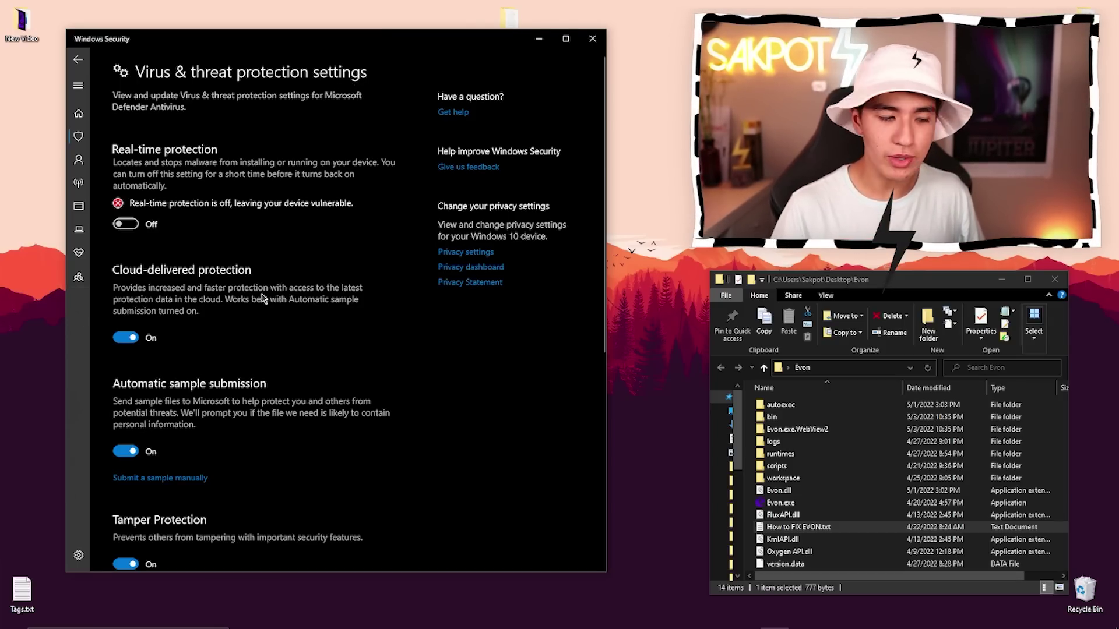
# Go to the Virus & threat protection settings page in Windows Security.
pyautogui.scroll(-2, 343, 373)
pyautogui.scroll(-5, 344, 374)
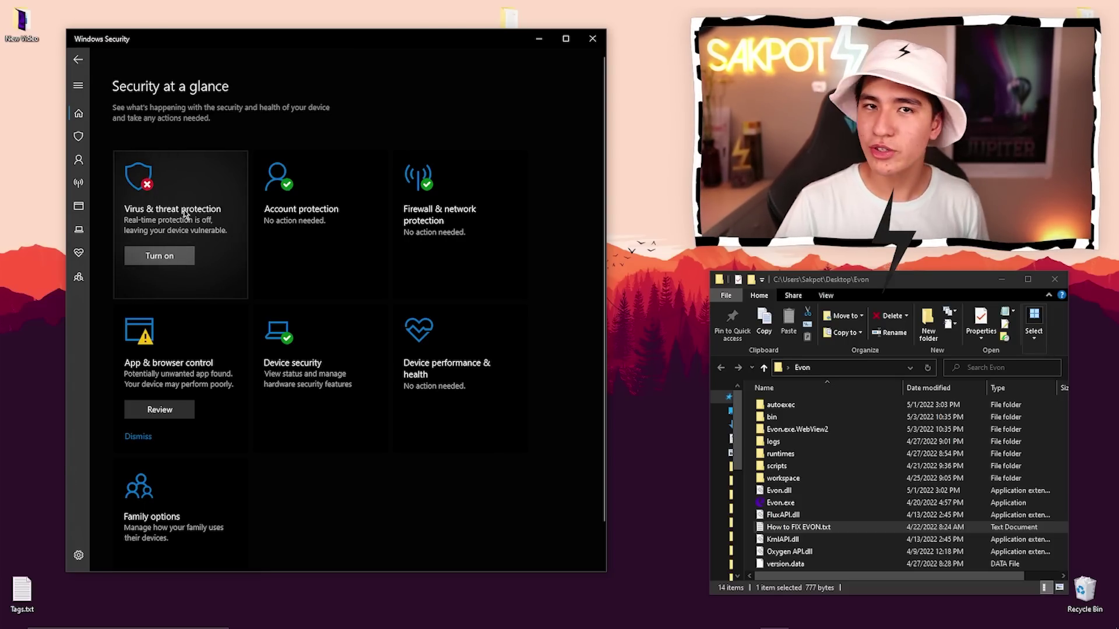
pyautogui.click(134, 233)
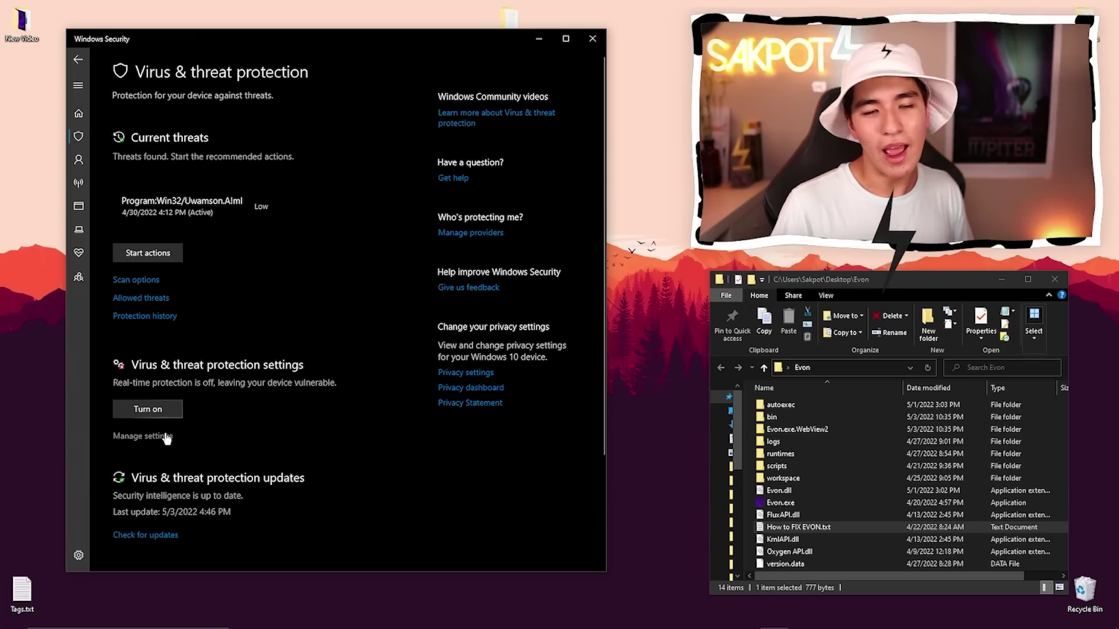
pyautogui.click(324, 387)
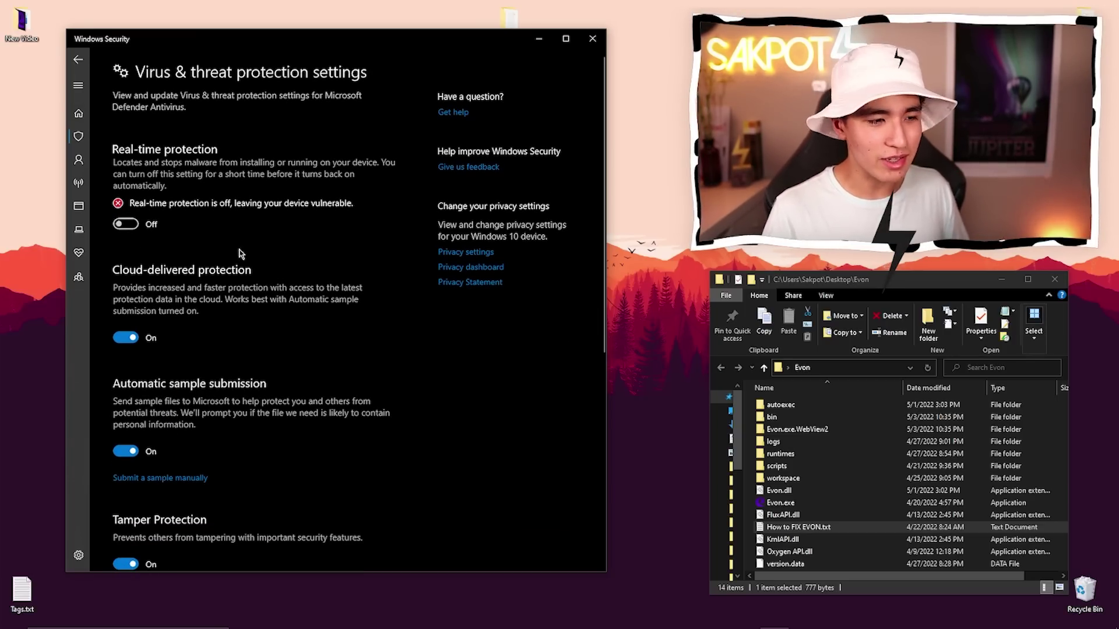
pyautogui.scroll(-5, 319, 217)
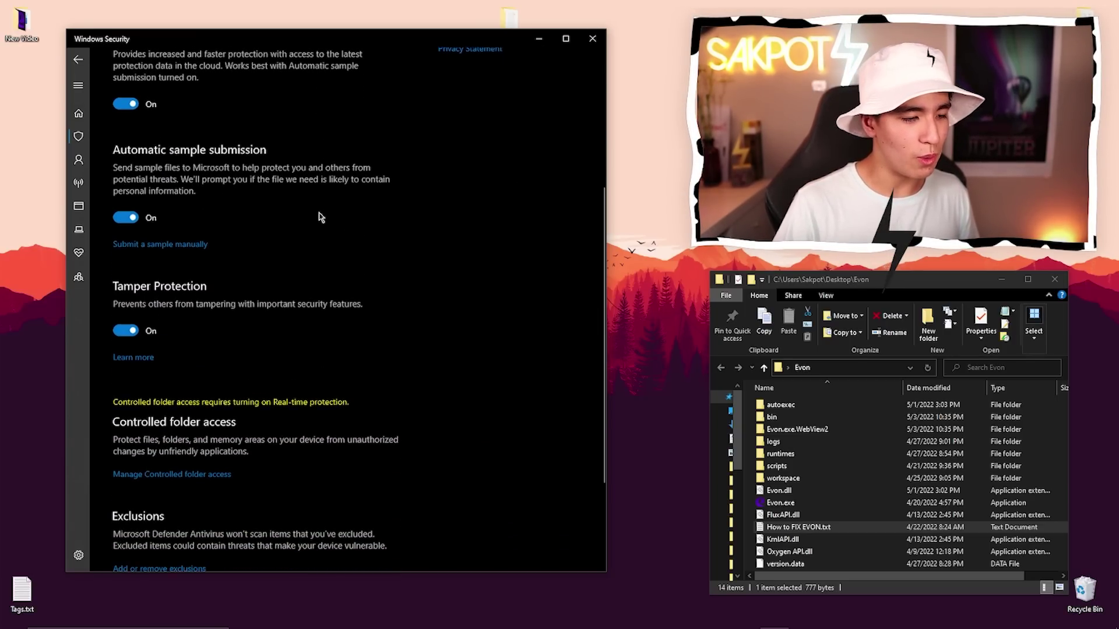
pyautogui.scroll(-1, 319, 218)
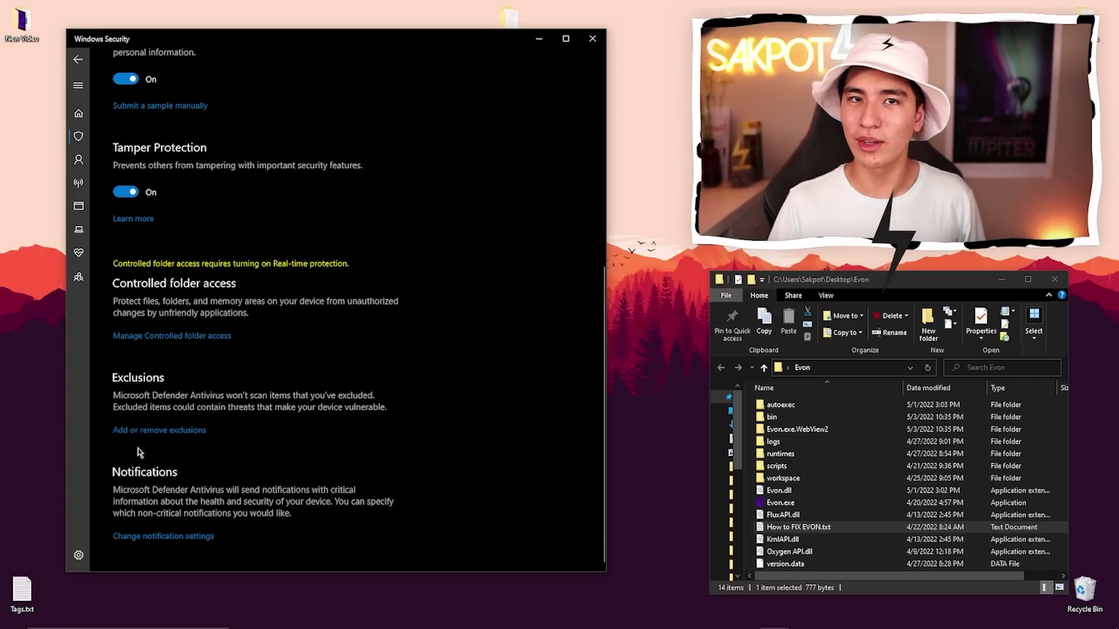
# Add the desktop Evon folder as a folder exclusion.
pyautogui.click(174, 431)
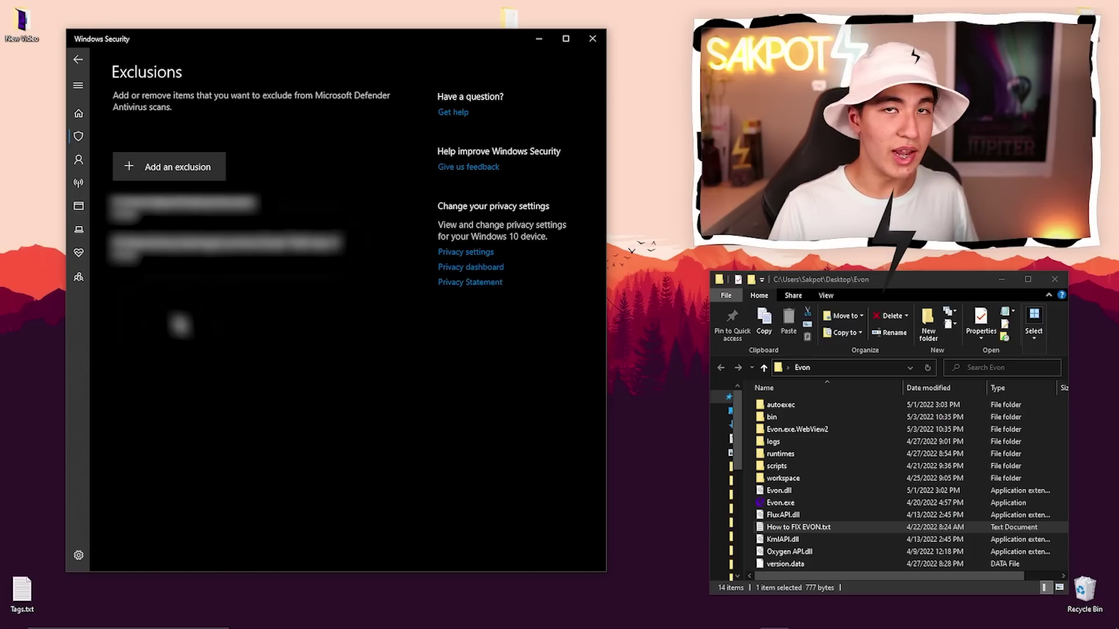
pyautogui.click(155, 169)
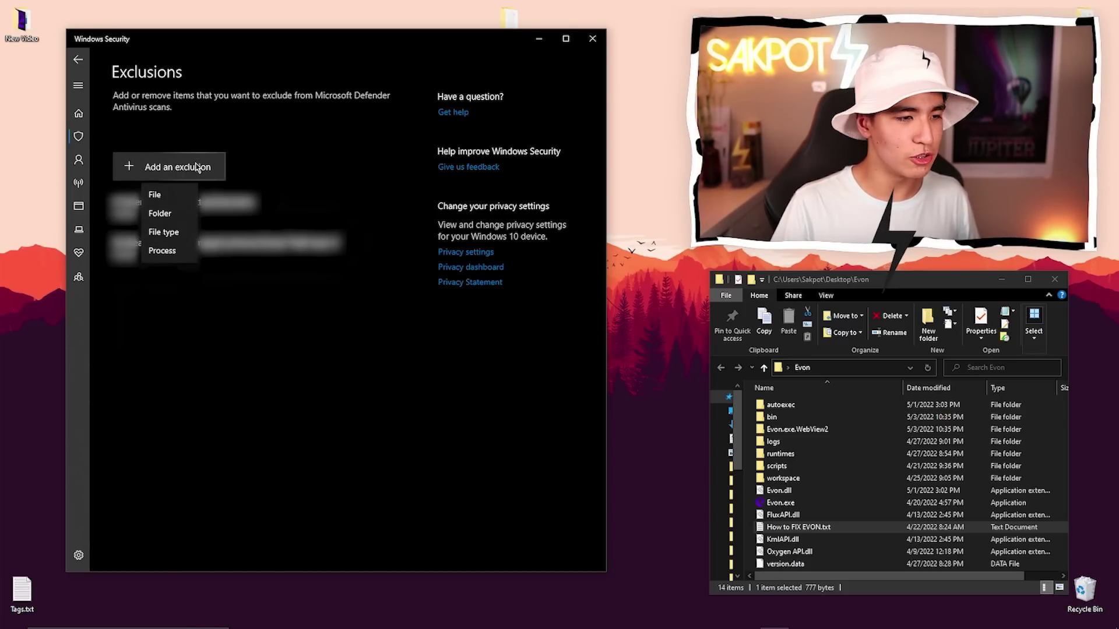
pyautogui.click(169, 214)
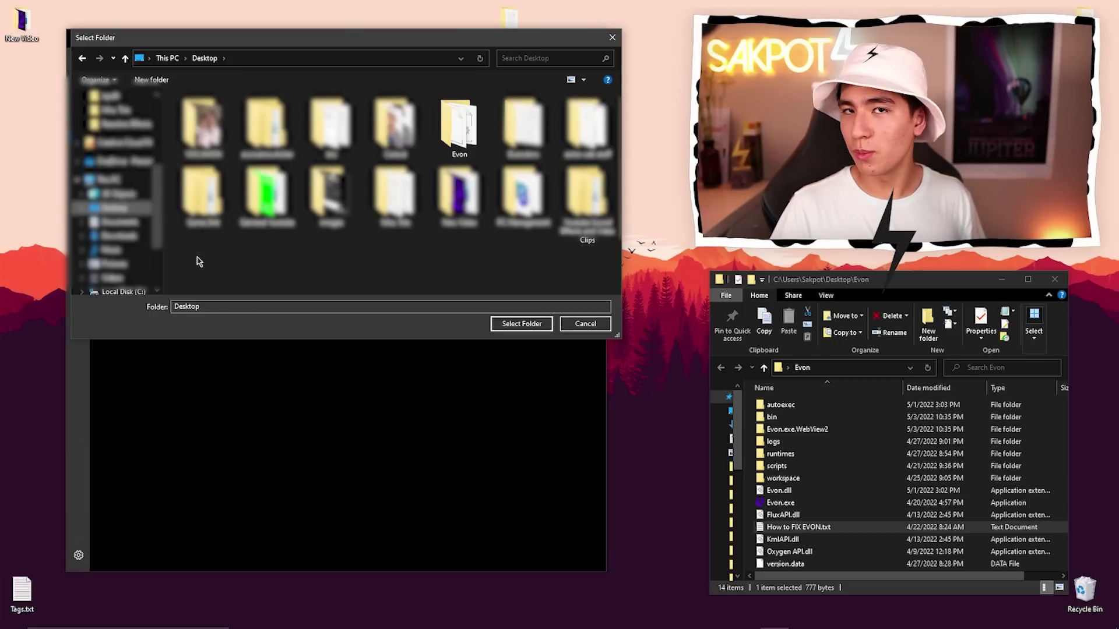
pyautogui.click(463, 131)
pyautogui.click(512, 329)
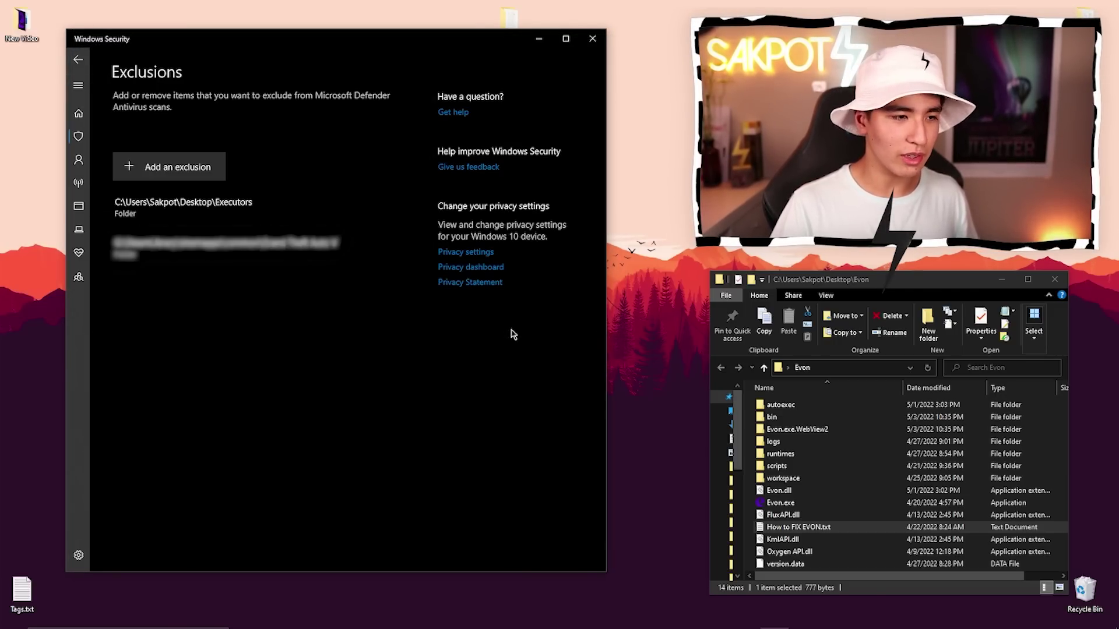